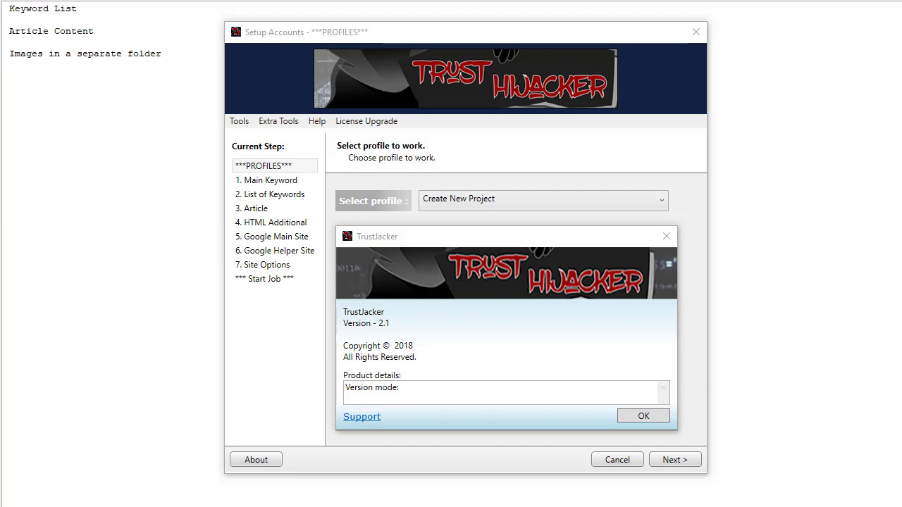
Close the TrustJacker 2.1 About box, leaving the Create New Project profile step
{"action": "left_click", "coordinate": [644, 416]}
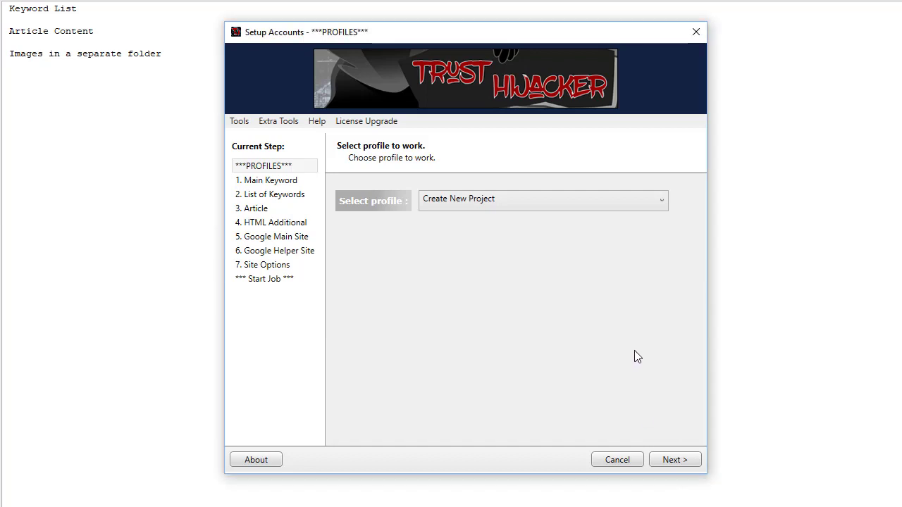
Open the ProjectX folder, read and close ProjectX.txt, then open its images folder
{"action": "left_click", "coordinate": [101, 94]}
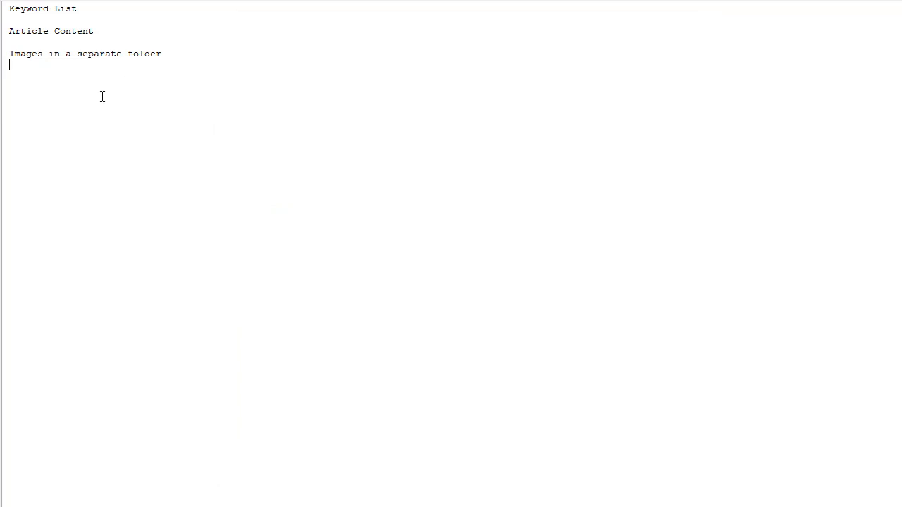
{"action": "key", "text": "alt+Tab"}
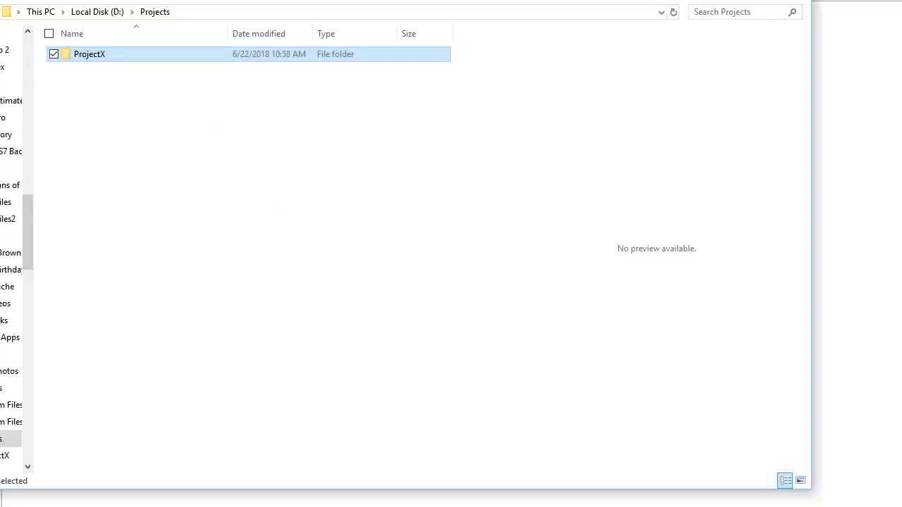
{"action": "key", "text": "Return"}
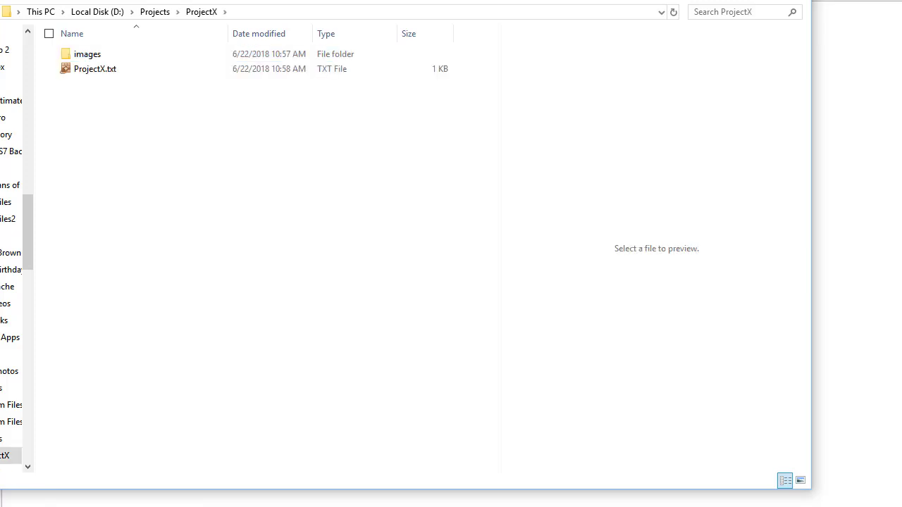
{"action": "left_click", "coordinate": [95, 75]}
{"action": "key", "text": "Return"}
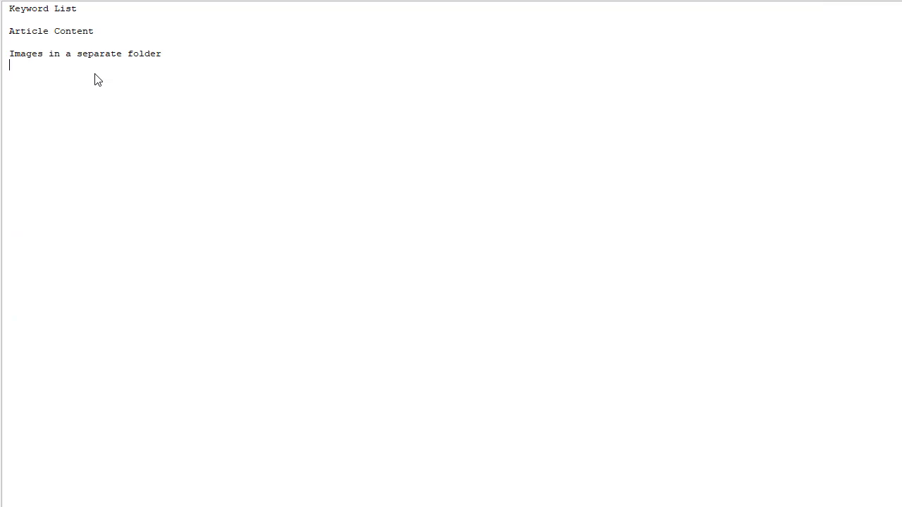
{"action": "key", "text": "alt+F4"}
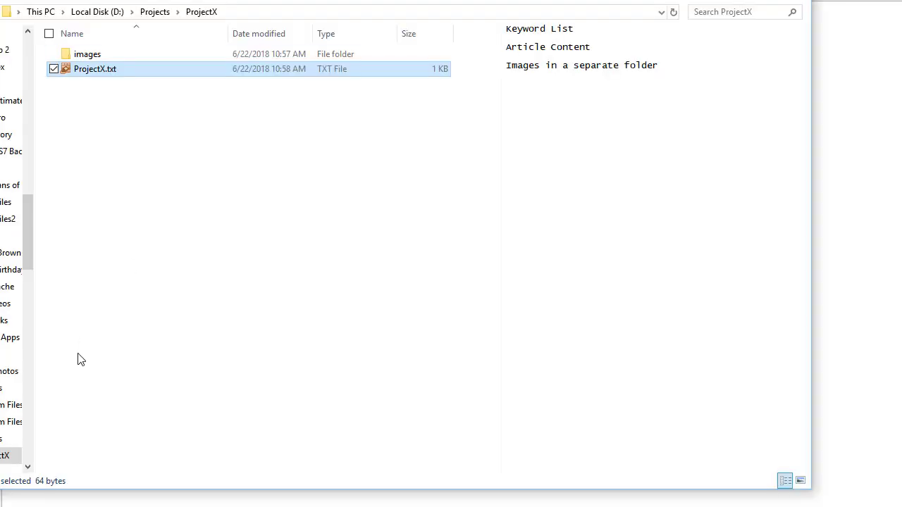
{"action": "double_click", "coordinate": [85, 57]}
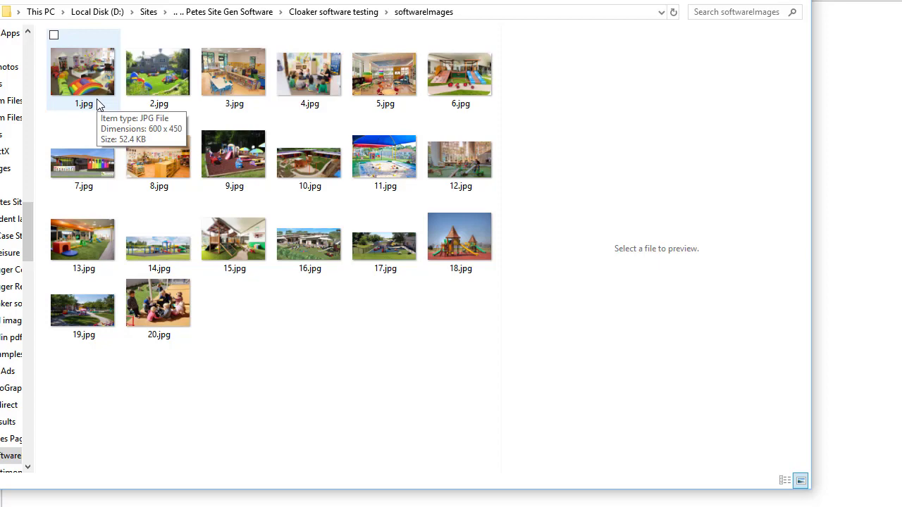
Preview 8.jpg from the softwareImages pictures
{"action": "left_click", "coordinate": [159, 151]}
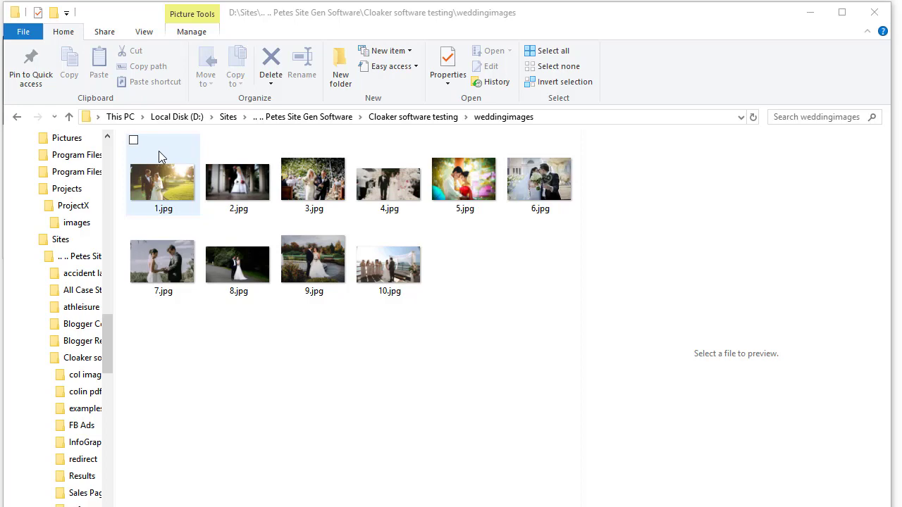
Snap the Explorer window to the right half beside the image results, then return to the notes
{"action": "left_click_drag", "start_coordinate": [291, 12], "coordinate": [500, 5]}
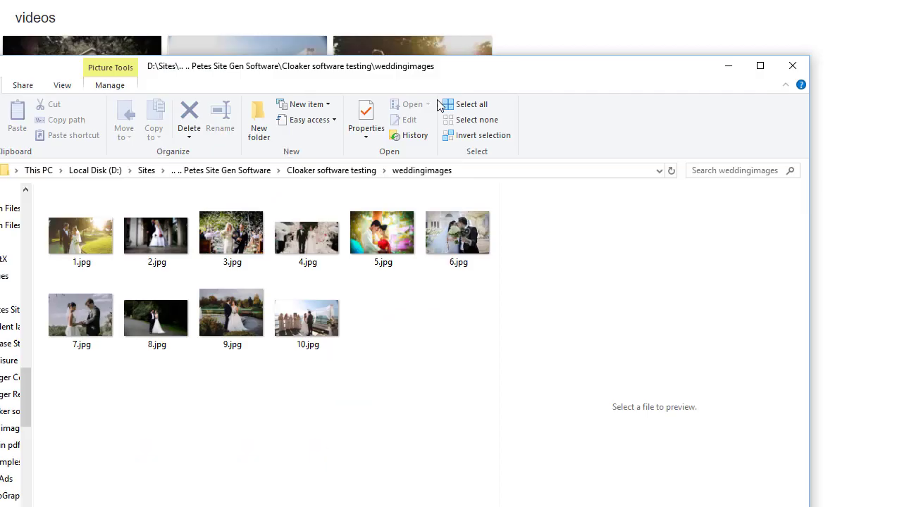
{"action": "left_click_drag", "start_coordinate": [429, 68], "coordinate": [815, 4]}
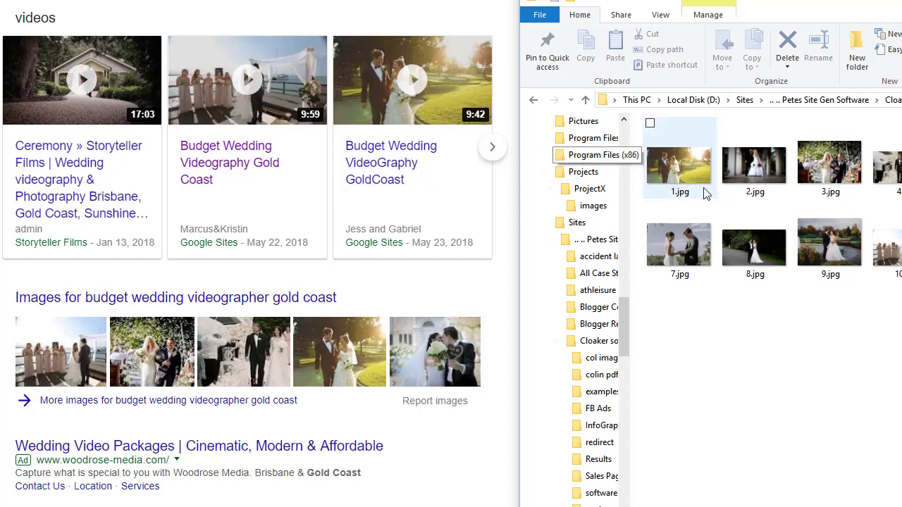
{"action": "mouse_move", "coordinate": [685, 178]}
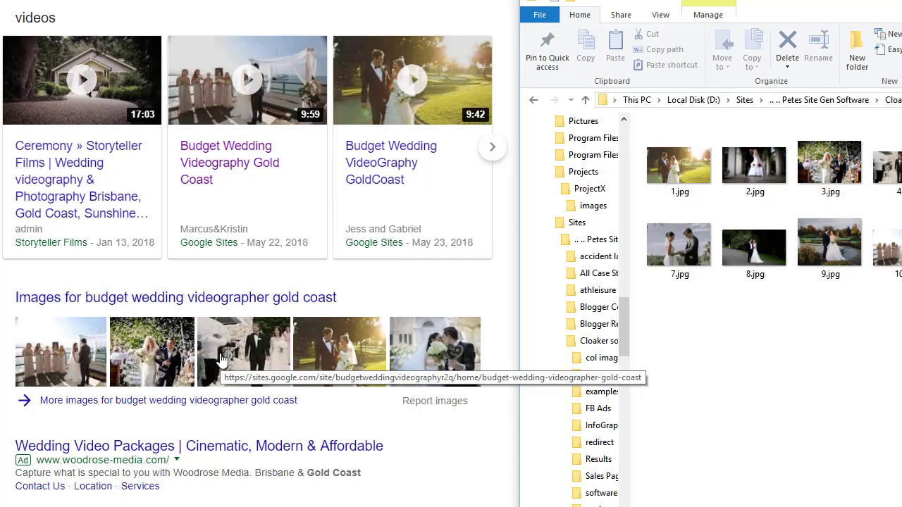
{"action": "key", "text": "alt+Tab"}
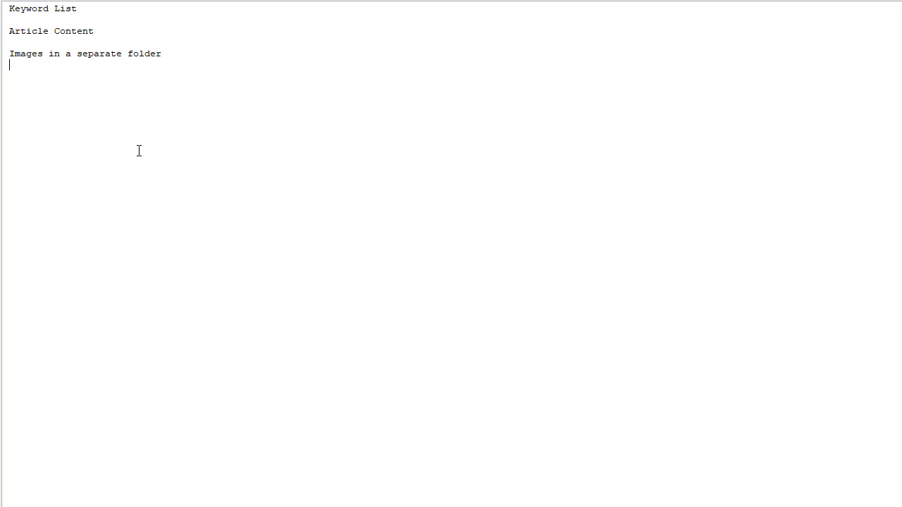
Add a 'Youtube URLs' line beneath the existing notes in Notepad
{"action": "key", "text": "Return"}
{"action": "type", "text": "Youtube URLs"}
{"action": "key", "text": "Return"}
{"action": "key", "text": "Return"}
In the TrustJacker documents folder, select the seven subfolders from Config, then clear the selection
{"action": "key", "text": "alt+Tab"}
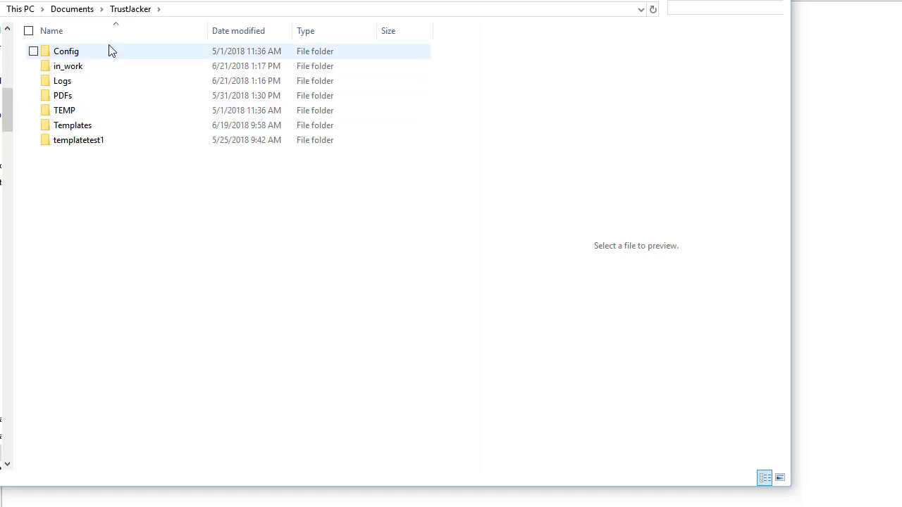
{"action": "left_click", "coordinate": [83, 59]}
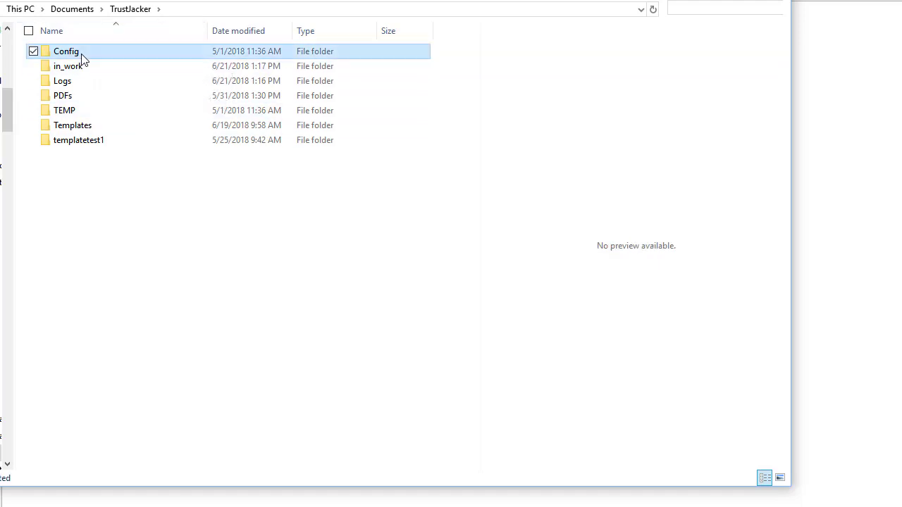
{"action": "key", "text": "shift+Down"}
{"action": "key", "text": "shift+Down"}
{"action": "key", "text": "shift+Down"}
{"action": "key", "text": "shift+Down"}
{"action": "key", "text": "shift+Down"}
{"action": "key", "text": "shift+Down"}
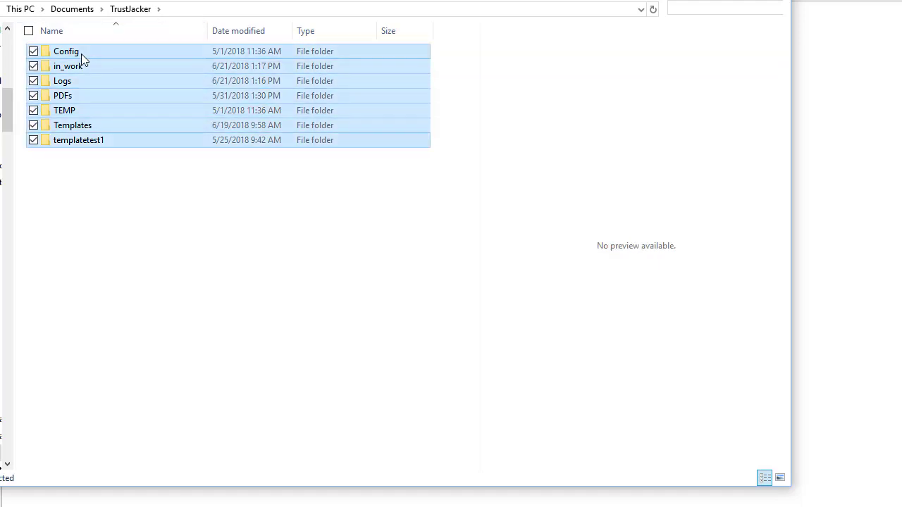
{"action": "left_click", "coordinate": [130, 251]}
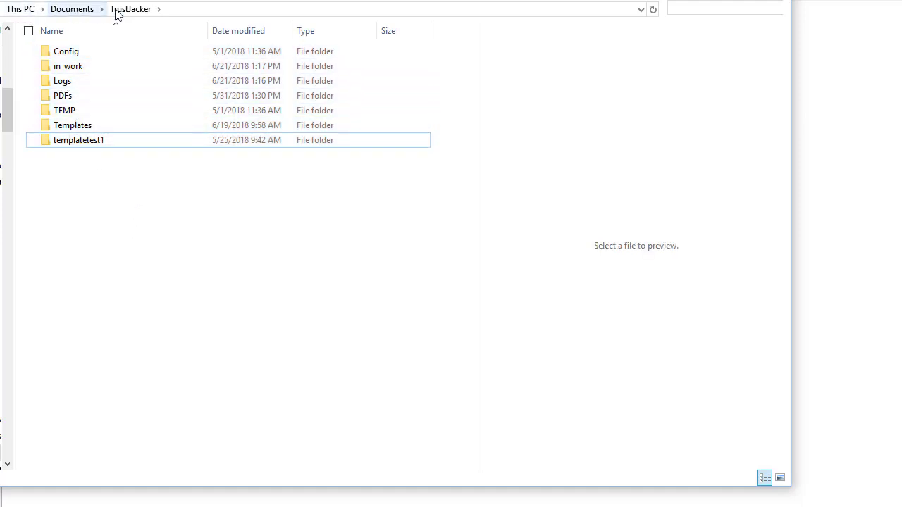
Open the PDFs folder, sort by Date modified newest first, and preview the top PDF
{"action": "double_click", "coordinate": [63, 96]}
{"action": "scroll", "coordinate": [211, 175], "scroll_direction": "down", "scroll_amount": 3}
{"action": "scroll", "coordinate": [210, 176], "scroll_direction": "up", "scroll_amount": 5}
{"action": "left_click", "coordinate": [245, 30]}
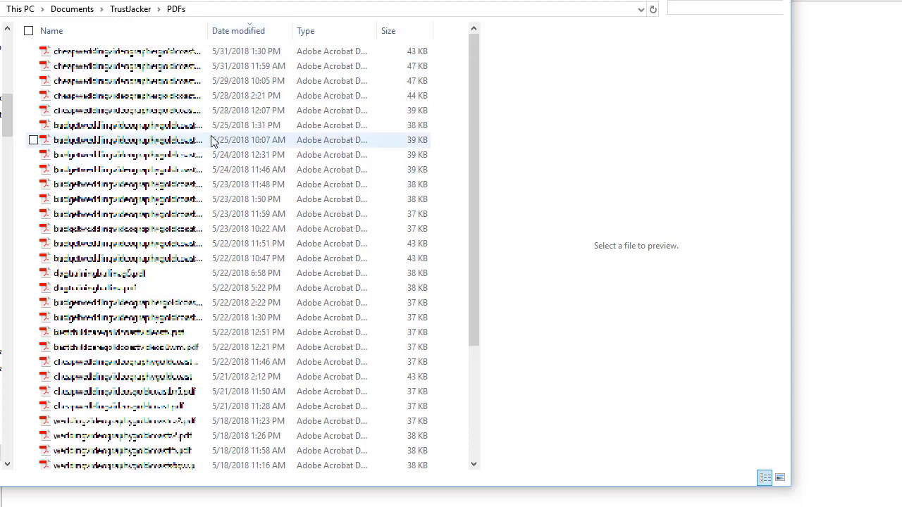
{"action": "key", "text": "Down"}
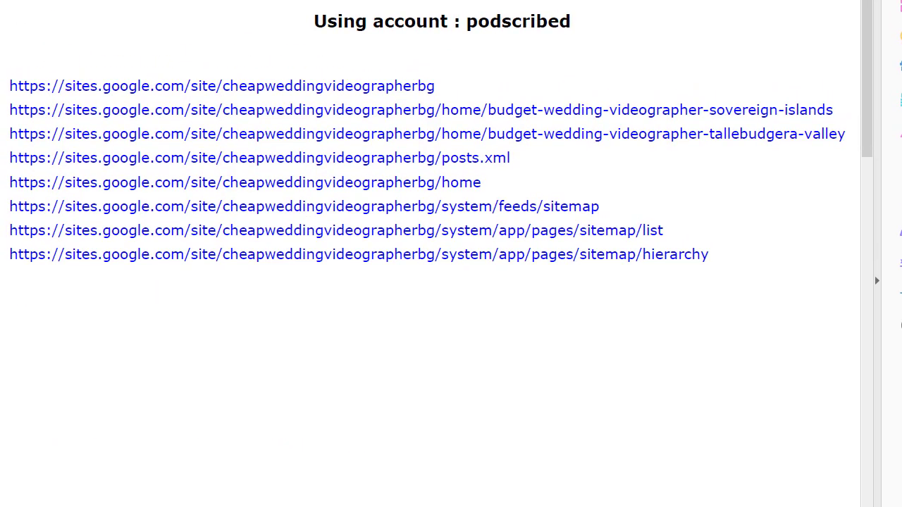
Scroll the report down to the cheapweddingvideographerb9z4 block of eight sitemap URLs
{"action": "double_click", "coordinate": [491, 21]}
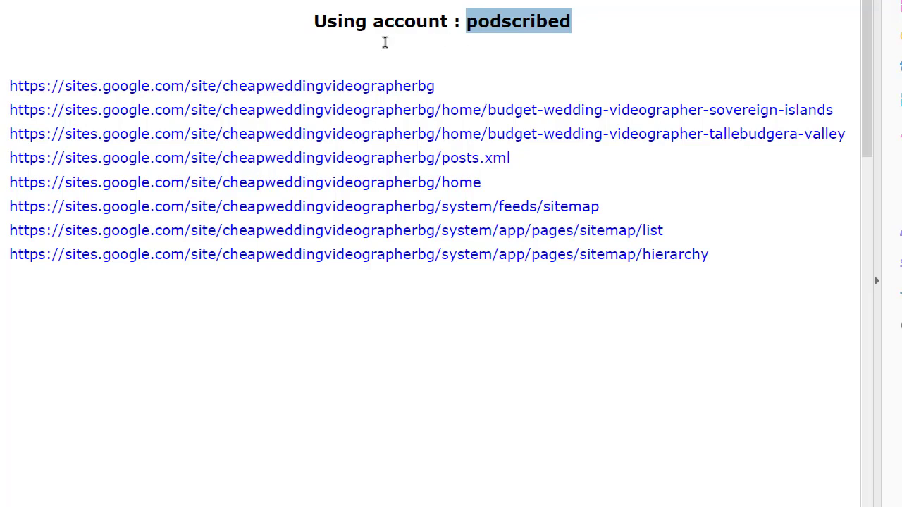
{"action": "scroll", "coordinate": [176, 106], "scroll_direction": "down", "scroll_amount": 1}
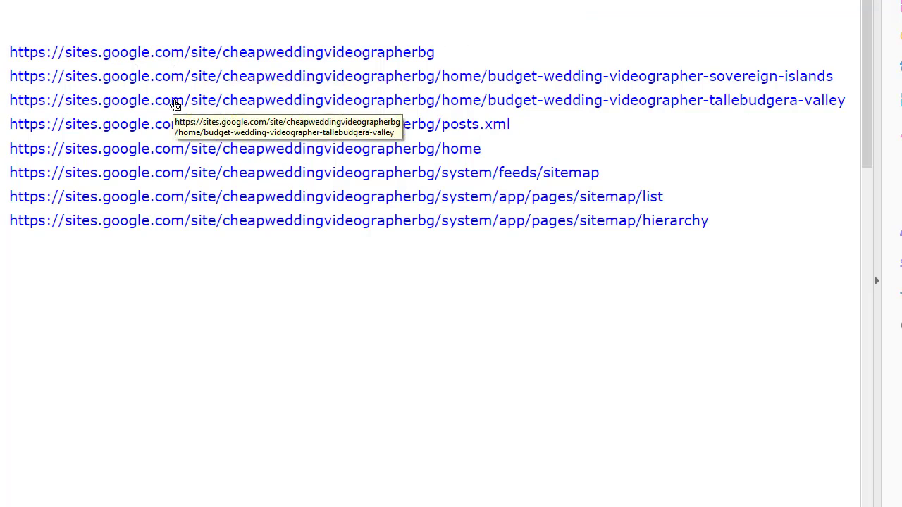
{"action": "scroll", "coordinate": [176, 106], "scroll_direction": "down", "scroll_amount": 1}
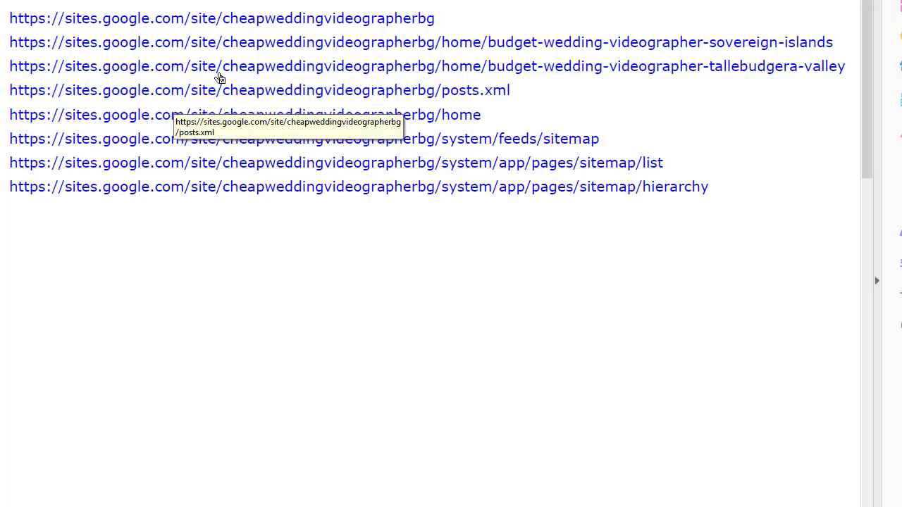
{"action": "scroll", "coordinate": [318, 13], "scroll_direction": "down", "scroll_amount": 5}
{"action": "scroll", "coordinate": [318, 12], "scroll_direction": "down", "scroll_amount": 5}
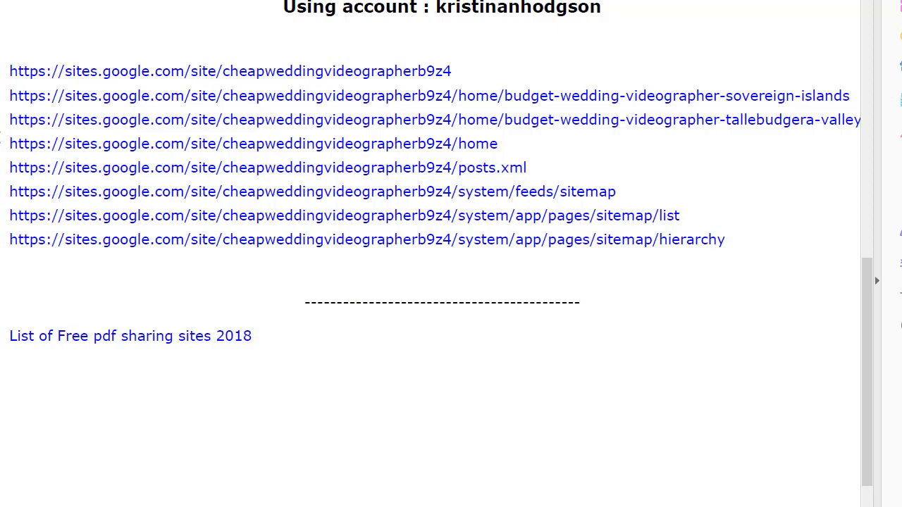
Select all eight b9z4 URLs, from the site root through the sitemap hierarchy link
{"action": "left_click_drag", "start_coordinate": [7, 143], "coordinate": [736, 244]}
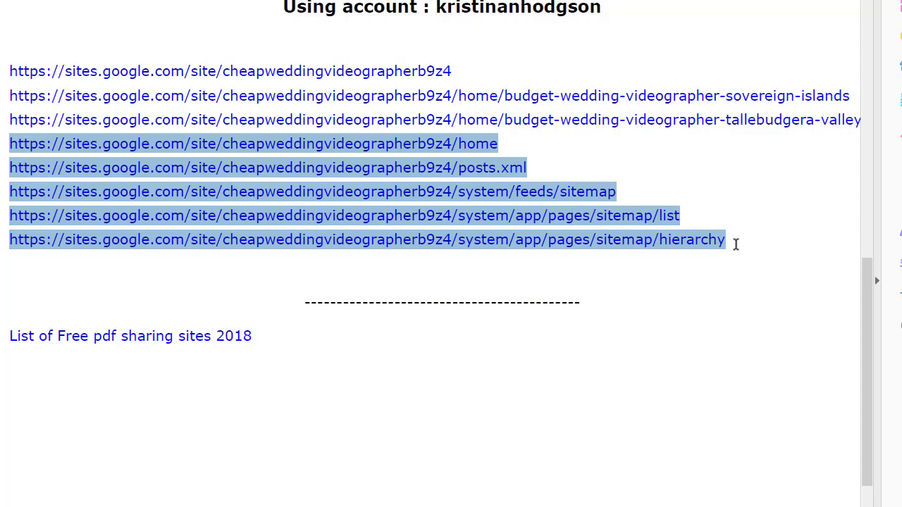
{"action": "left_click", "coordinate": [3, 68]}
{"action": "left_click_drag", "start_coordinate": [3, 69], "coordinate": [758, 243]}
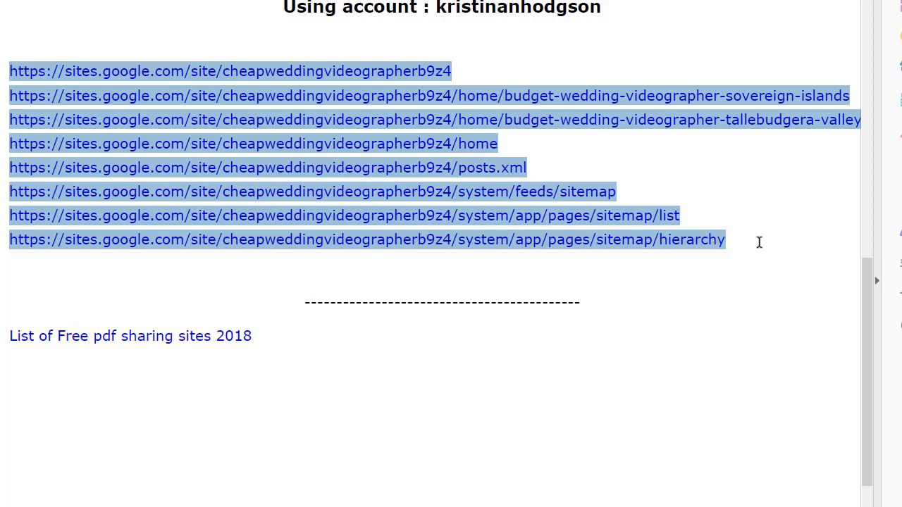
Select the eight cheapweddingvideographerbg sitemap URLs and bring up the ping services page
{"action": "scroll", "coordinate": [352, 331], "scroll_direction": "up", "scroll_amount": 10}
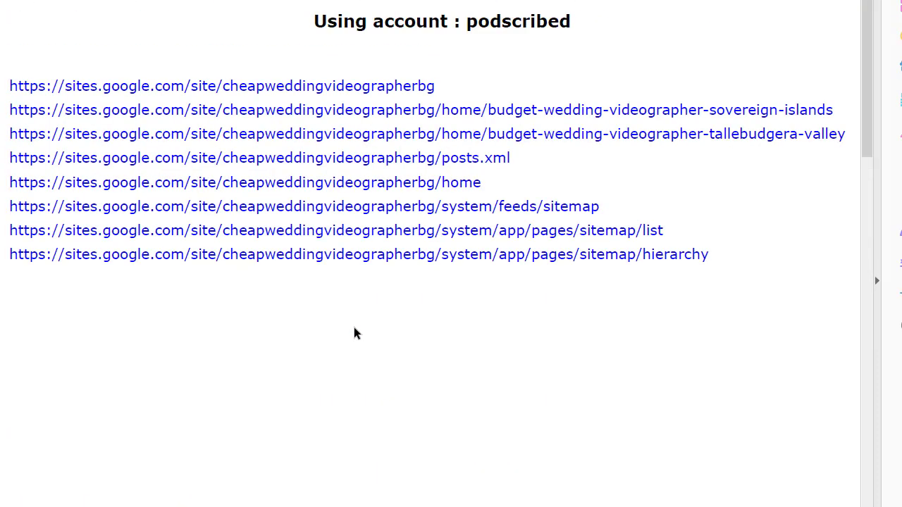
{"action": "left_click_drag", "start_coordinate": [6, 83], "coordinate": [778, 251]}
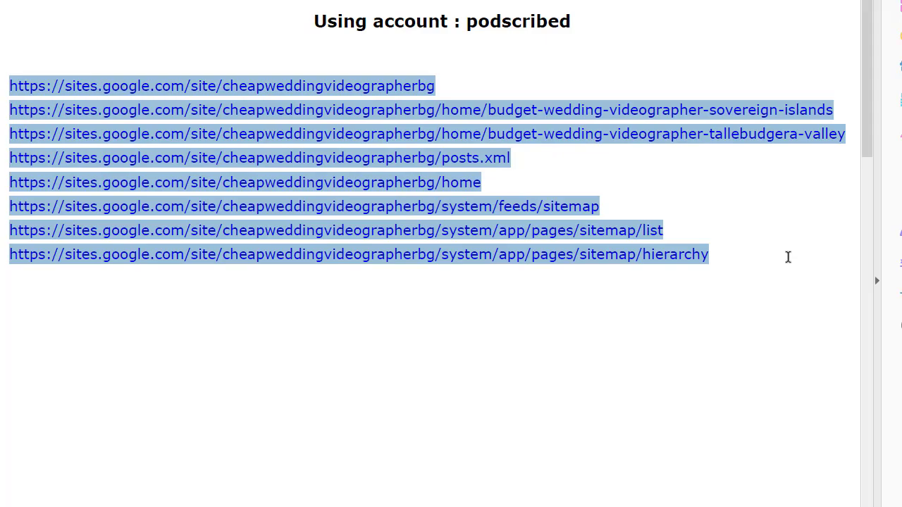
{"action": "key", "text": "alt+Tab"}
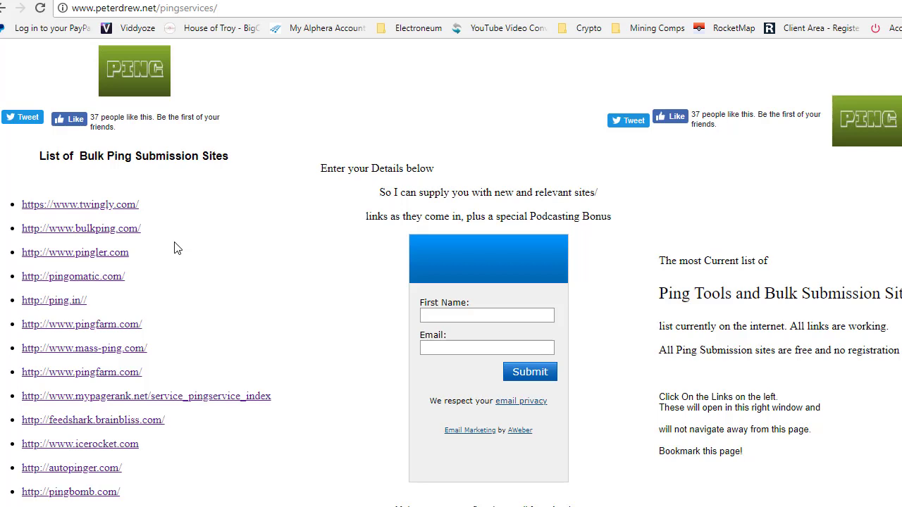
In Mass Pinger, paste the cheapweddingvideographerbg URLs and set the keyword to 'wedding videos'
{"action": "scroll", "coordinate": [176, 248], "scroll_direction": "down", "scroll_amount": 3}
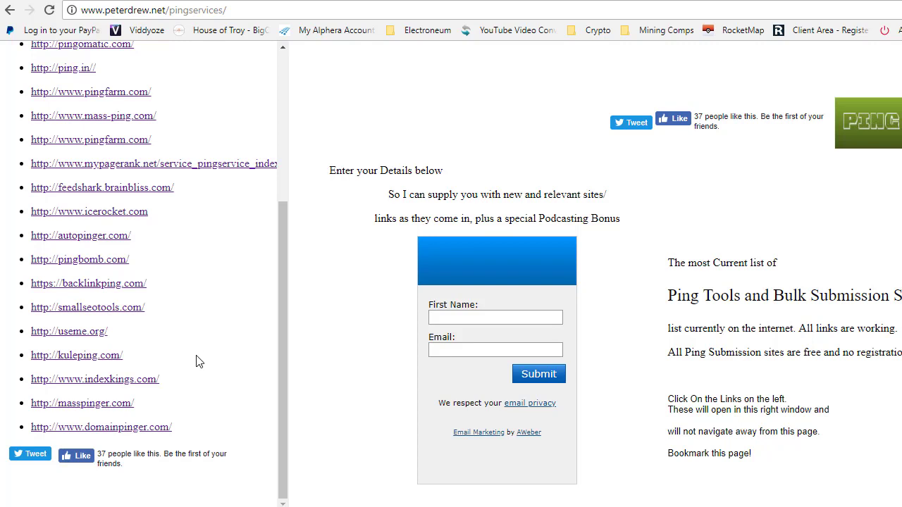
{"action": "left_click", "coordinate": [101, 405]}
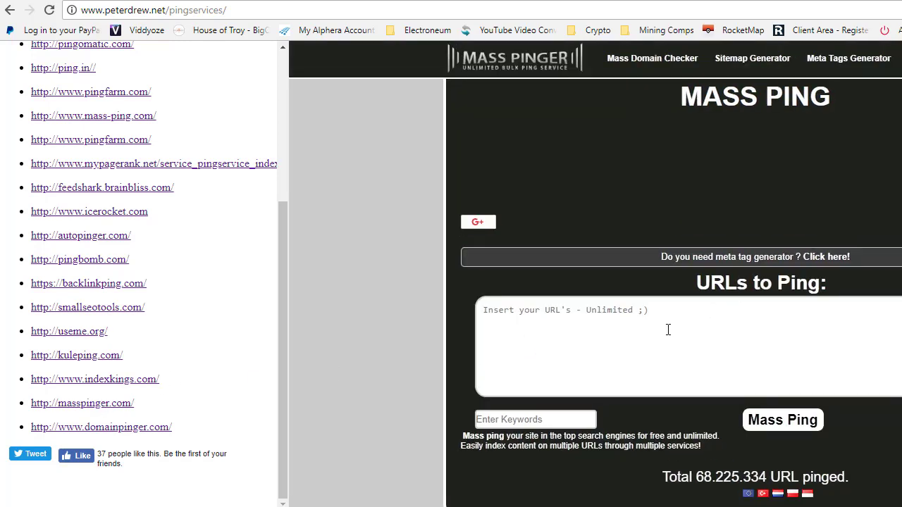
{"action": "left_click", "coordinate": [667, 331]}
{"action": "key", "text": "ctrl+v"}
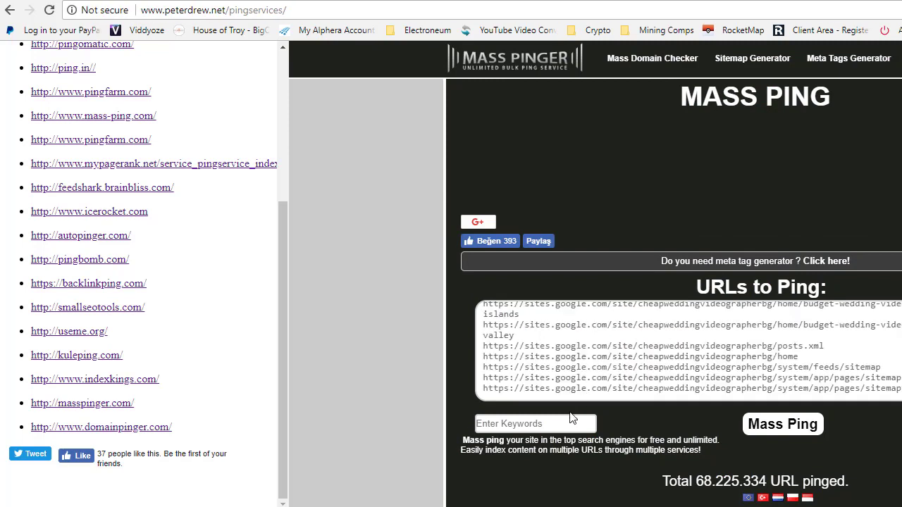
{"action": "left_click", "coordinate": [550, 423]}
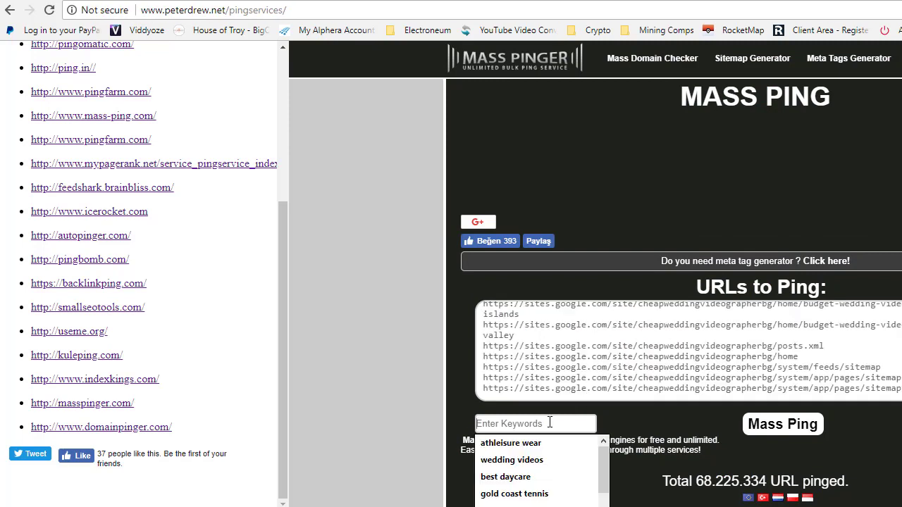
{"action": "left_click", "coordinate": [533, 462]}
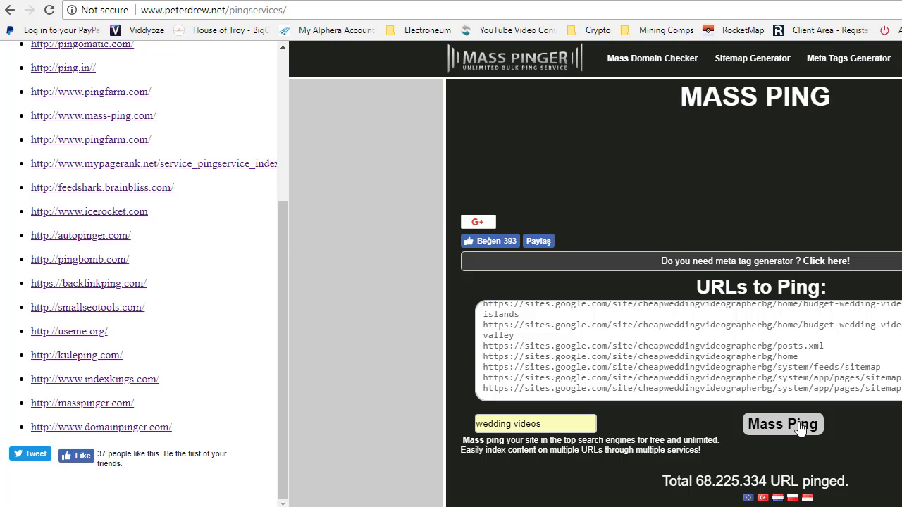
Search 'submit url to google' and submit the cheapweddingvideographerbg root URL from the PDF
{"action": "left_click", "coordinate": [161, 0]}
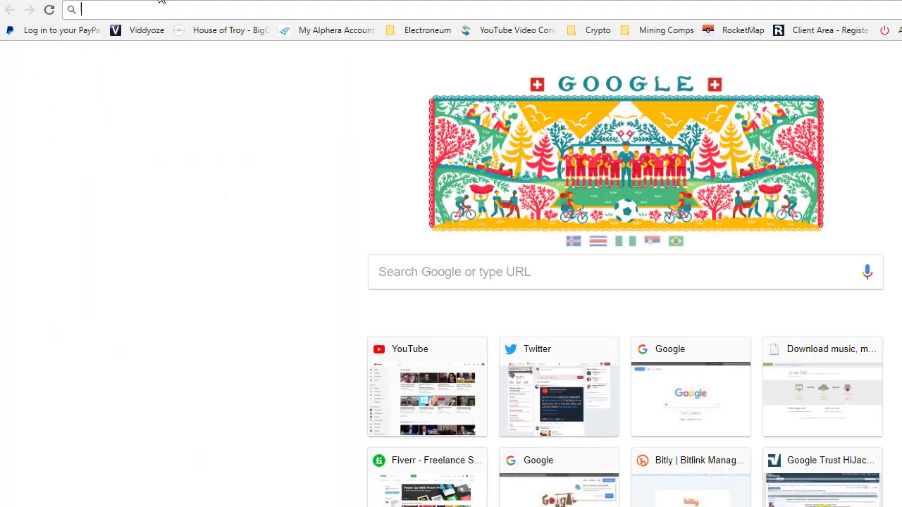
{"action": "type", "text": "submit url to goog"}
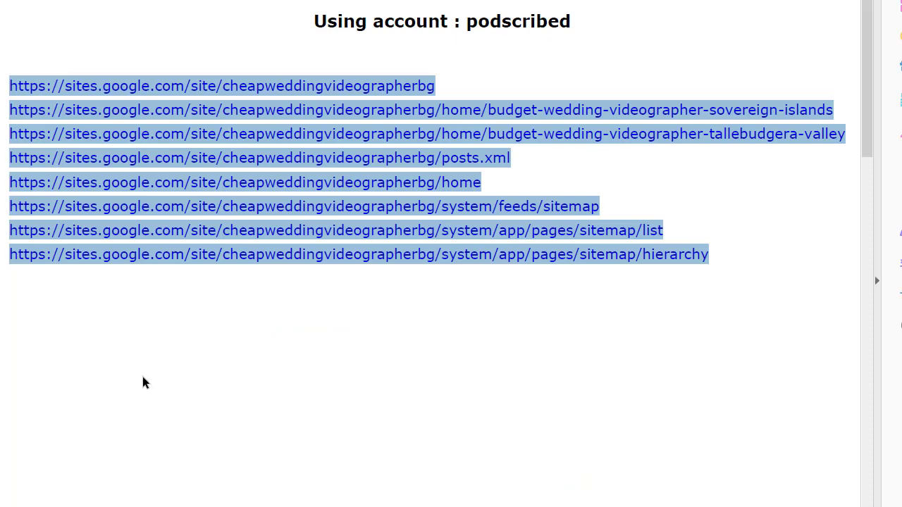
{"action": "left_click", "coordinate": [220, 421]}
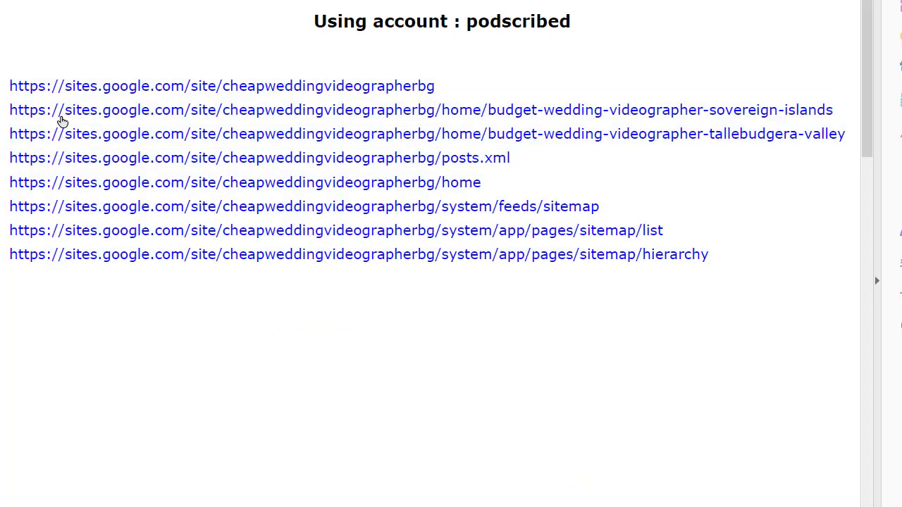
{"action": "left_click_drag", "start_coordinate": [7, 86], "coordinate": [442, 84]}
{"action": "key", "text": "ctrl+c"}
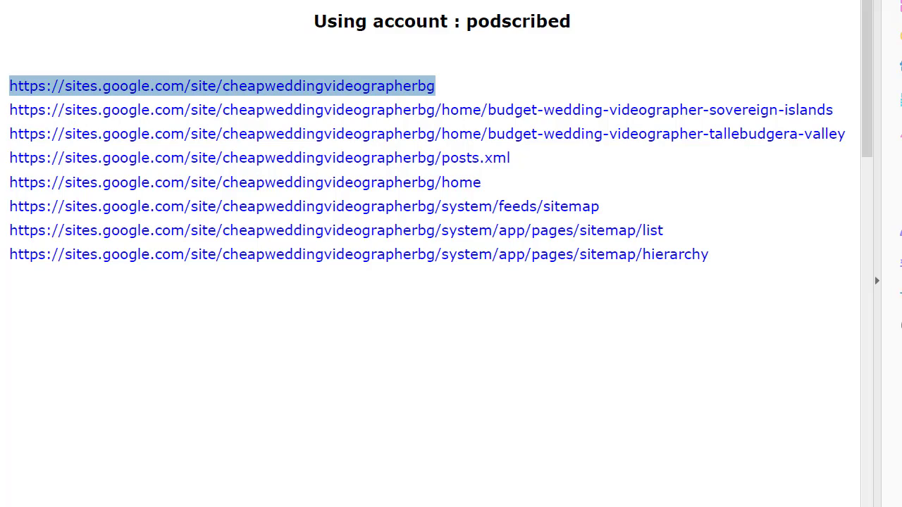
{"action": "key", "text": "alt+Tab"}
{"action": "left_click", "coordinate": [310, 224]}
{"action": "key", "text": "ctrl+v"}
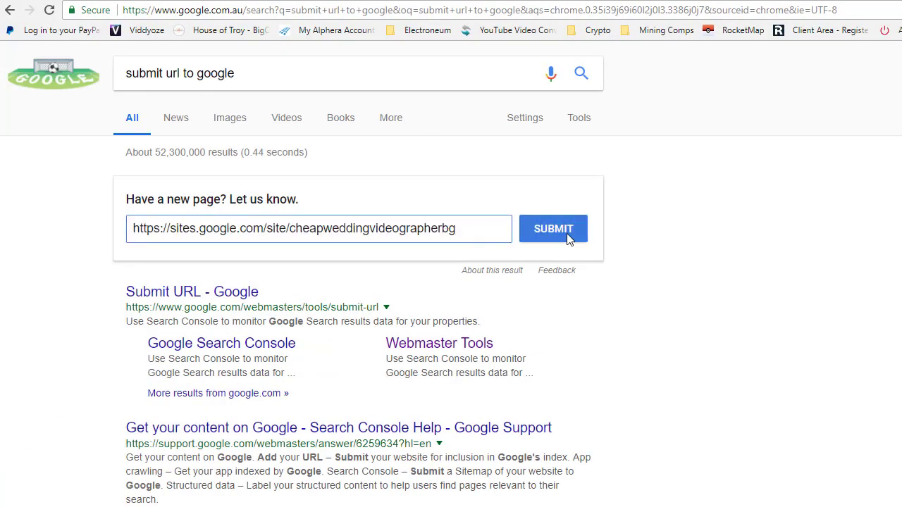
{"action": "left_click", "coordinate": [567, 232]}
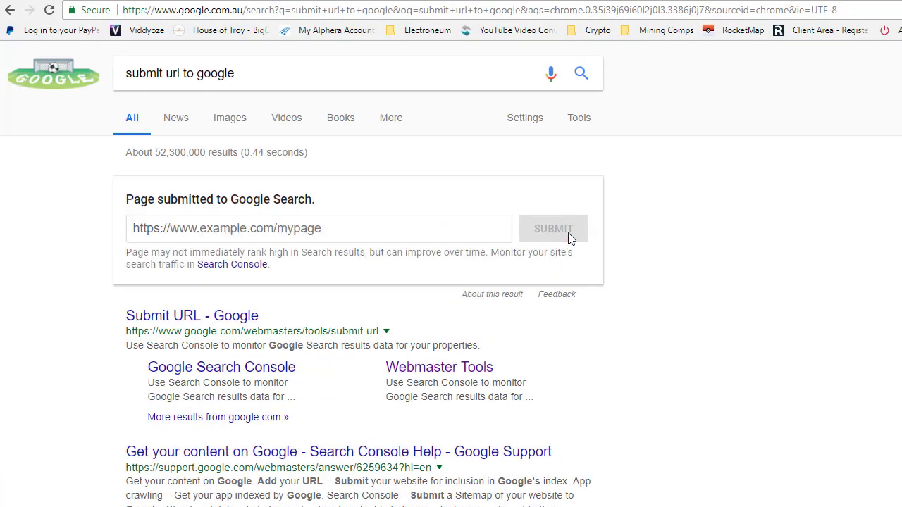